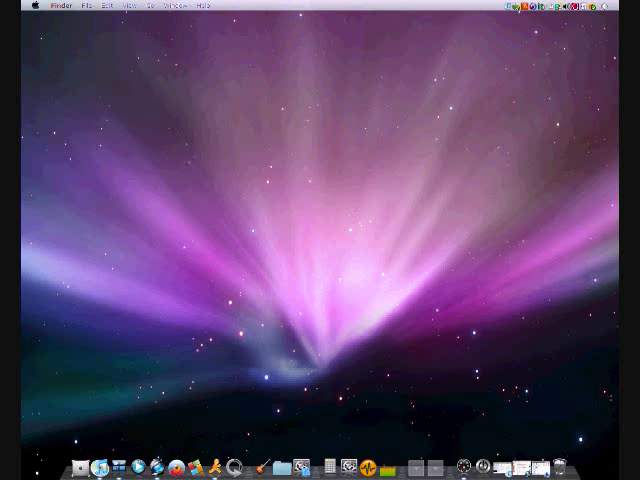
Browse the Finder and File menus, then view the Start menu's shutdown and log-off options.
click(55, 5)
click(50, 5)
click(89, 6)
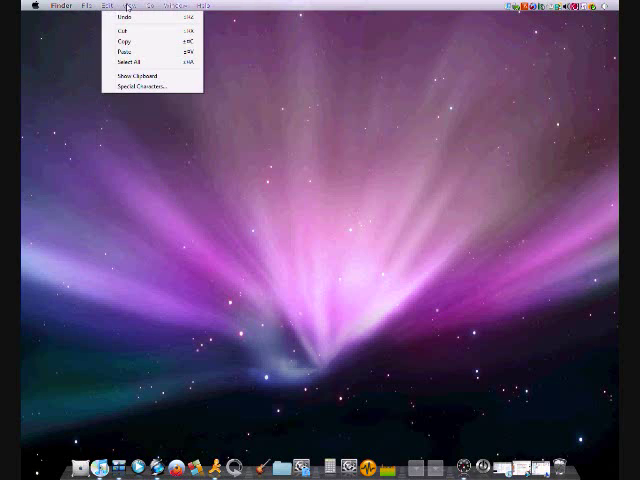
click(35, 20)
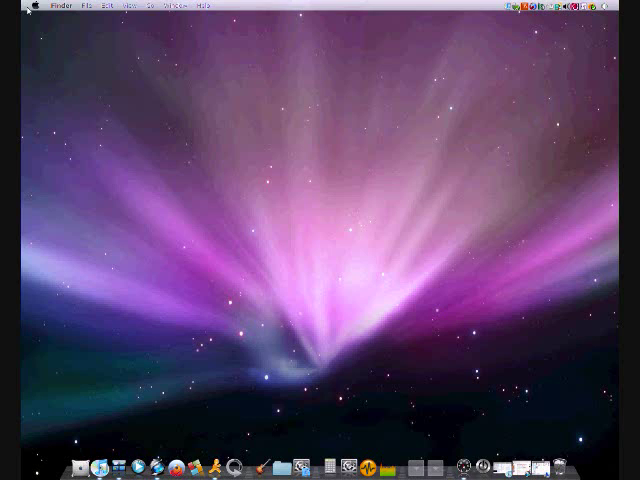
click(35, 6)
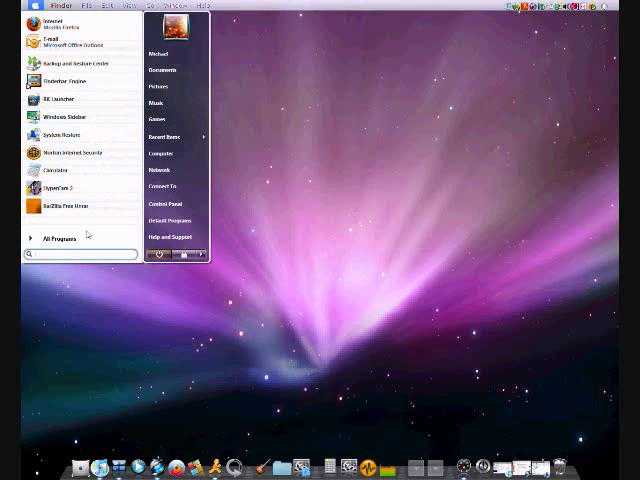
click(201, 254)
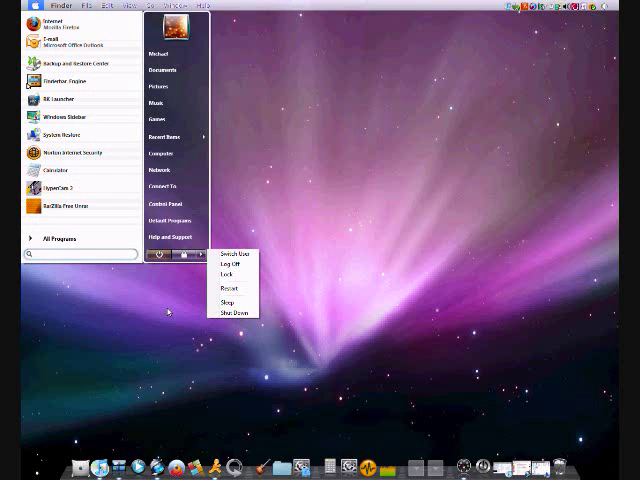
click(106, 316)
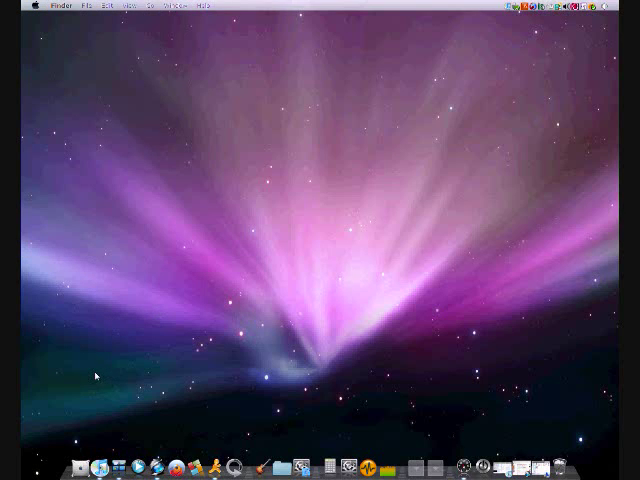
Browse Local Disk (C:) through Users to the personal folder's Music folder, then close the window.
click(84, 462)
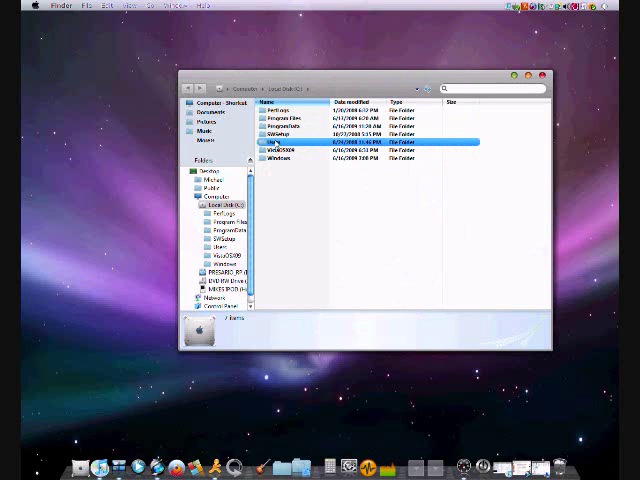
double_click(275, 142)
click(278, 119)
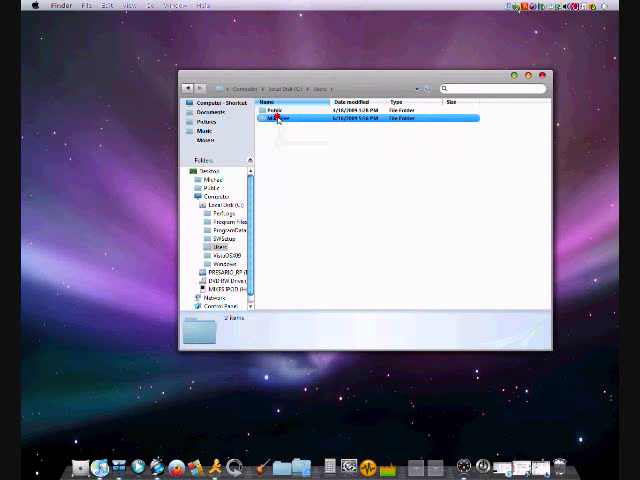
double_click(281, 119)
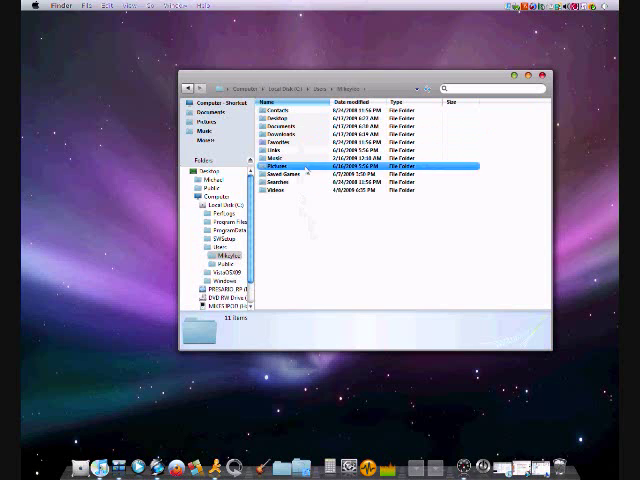
scroll(326, 257, up, 1)
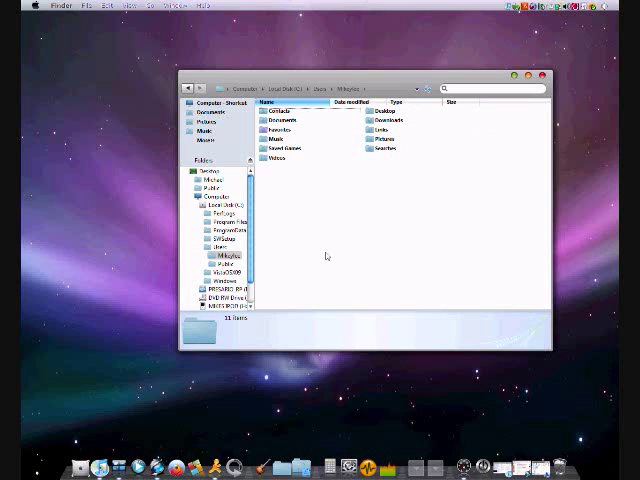
scroll(326, 257, up, 1)
scroll(326, 270, up, 1)
scroll(326, 281, up, 1)
scroll(326, 281, up, 1)
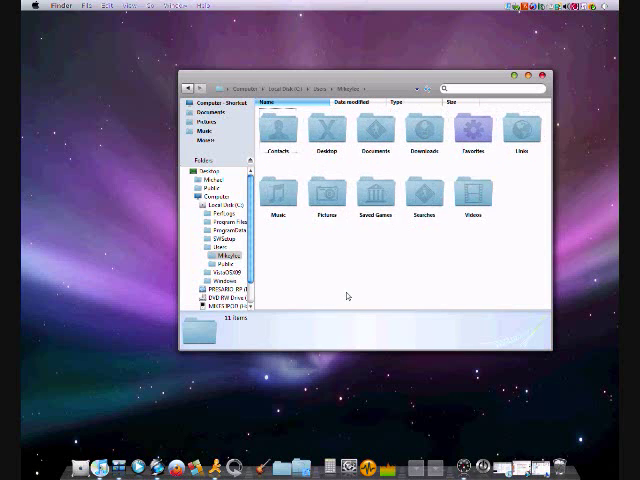
scroll(346, 296, up, 1)
click(358, 293)
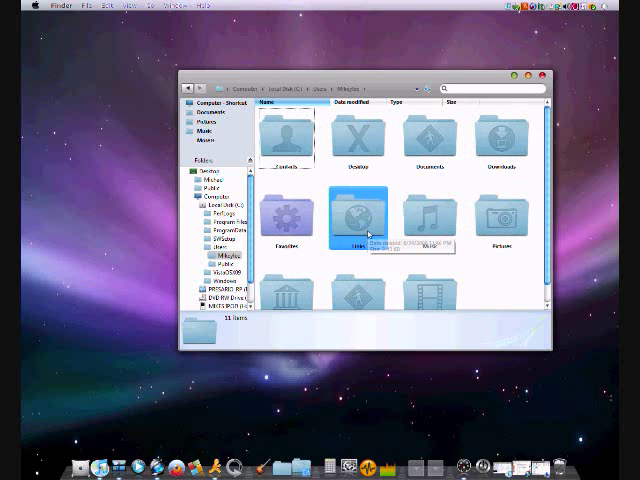
scroll(460, 262, down, 1)
scroll(440, 230, up, 1)
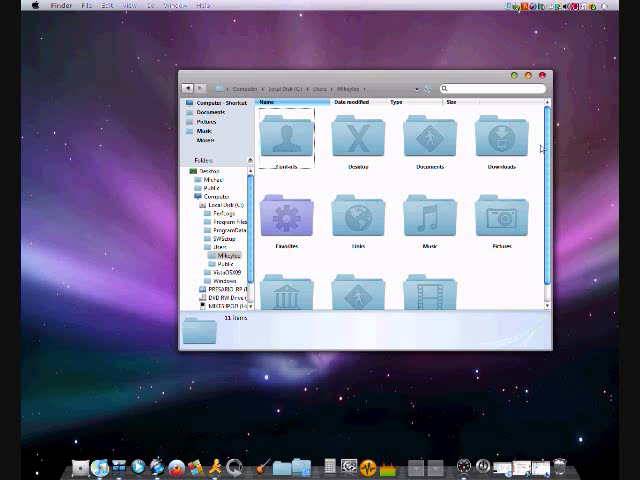
scroll(547, 160, down, 1)
scroll(547, 160, up, 1)
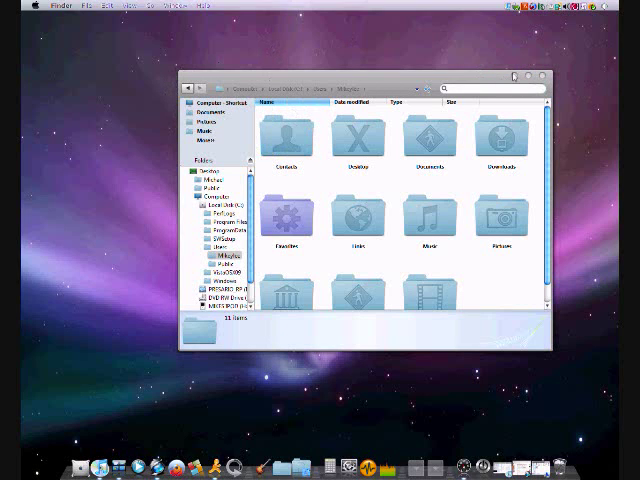
click(543, 76)
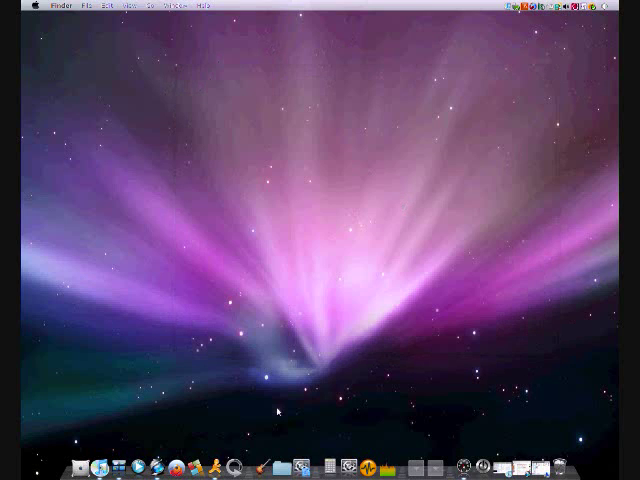
Launch Firefox from the Dock, load google.com, then go to youtube.com.
click(158, 462)
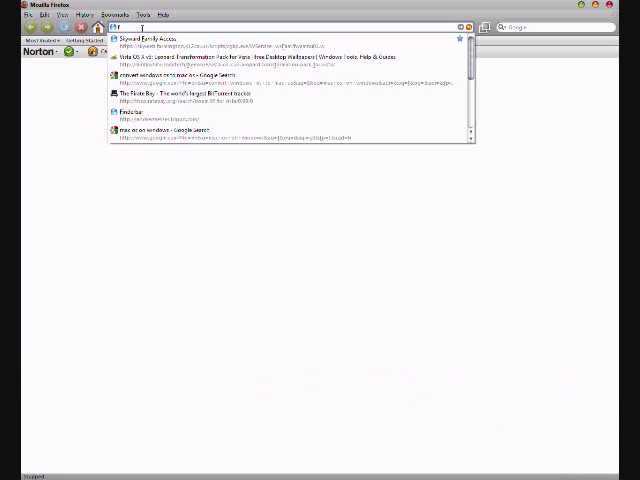
text(oogle.com)
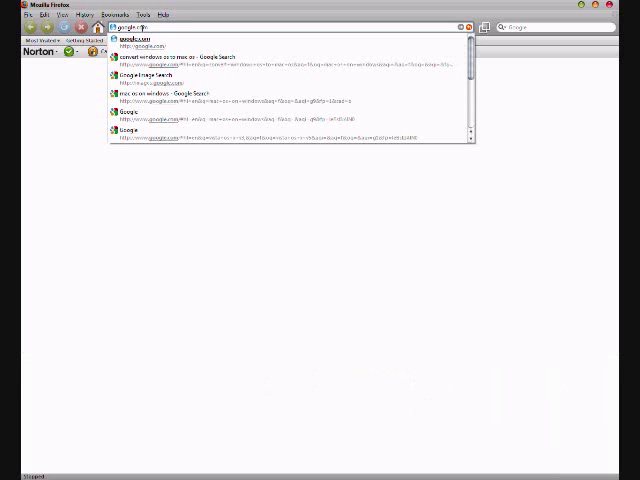
key(Return)
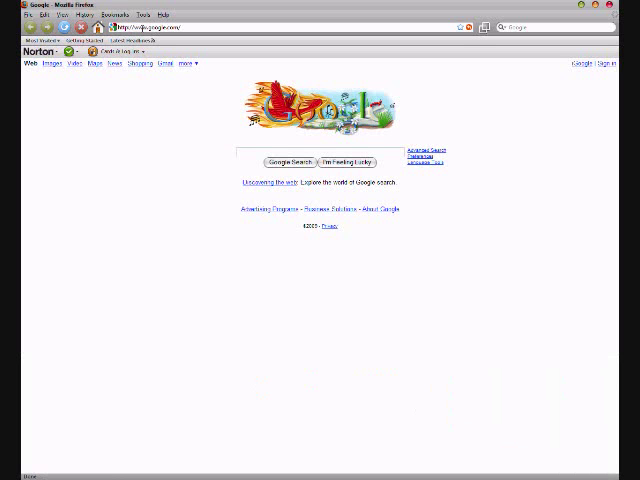
click(142, 27)
text(youtube.)
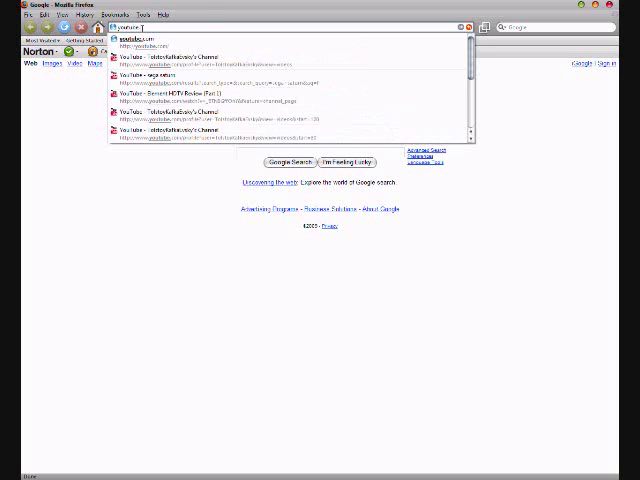
text(com)
key(Return)
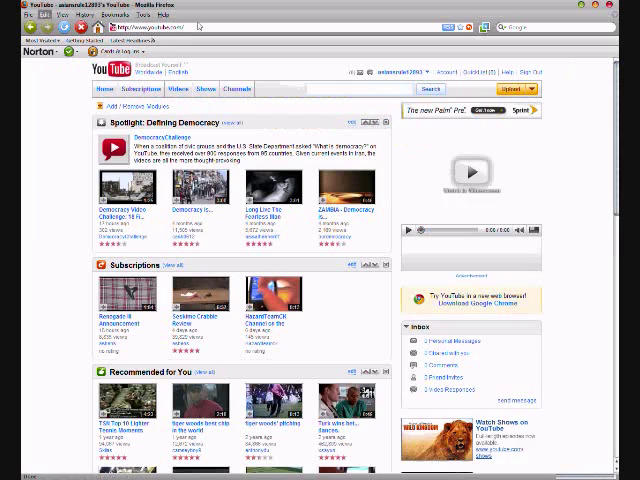
scroll(280, 300, down, 1)
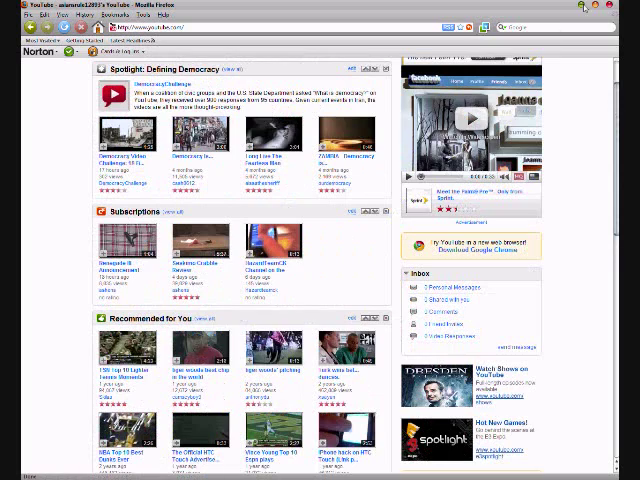